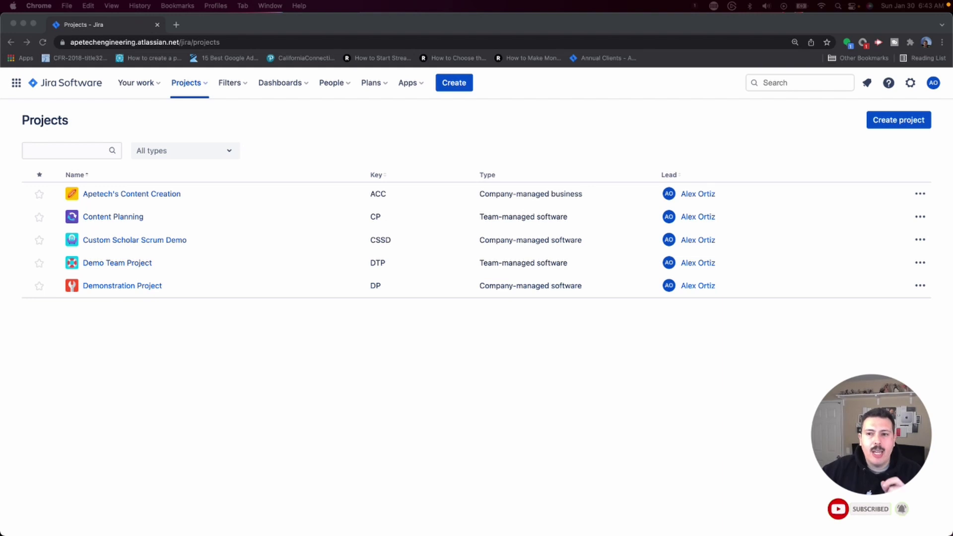
Open the site-wide Issue types admin list and check that the Initiative issue type exists
click(911, 83)
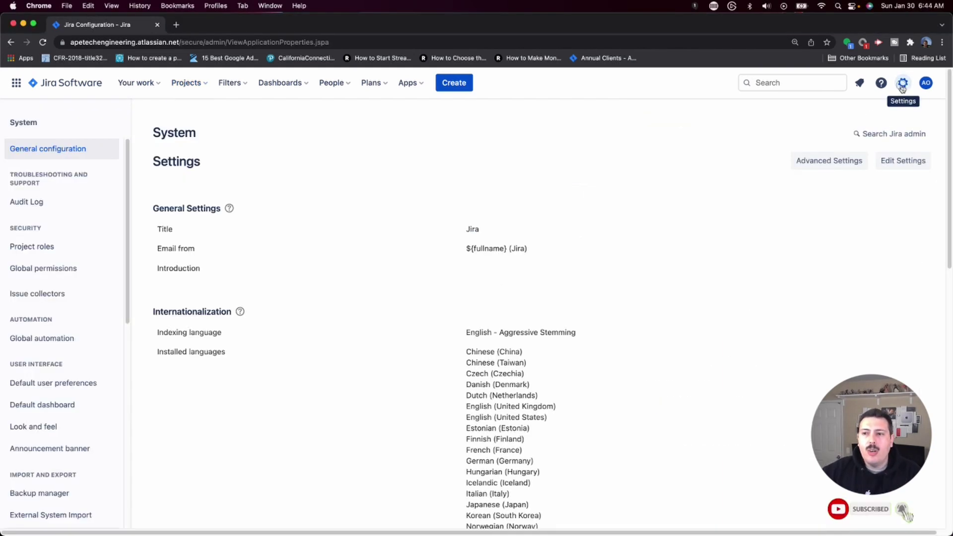
click(902, 82)
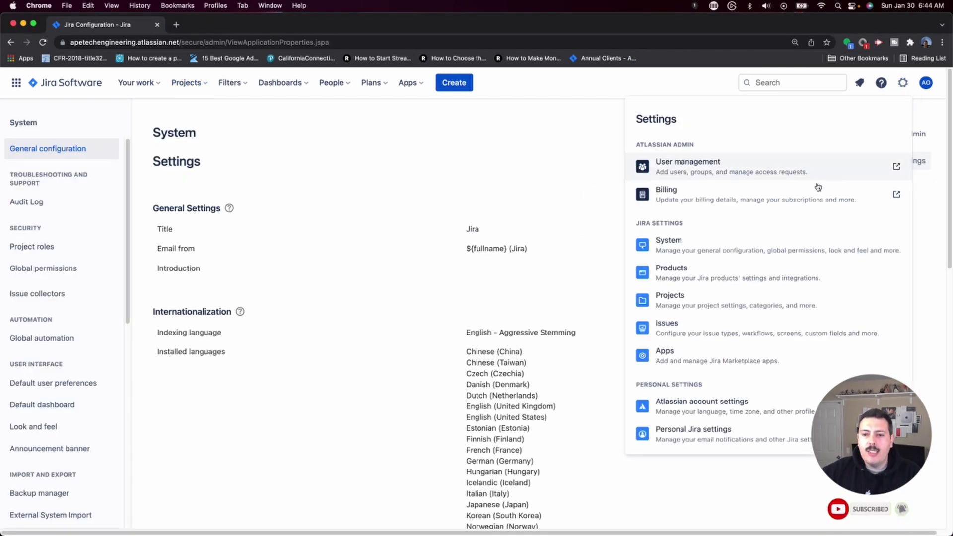
click(701, 323)
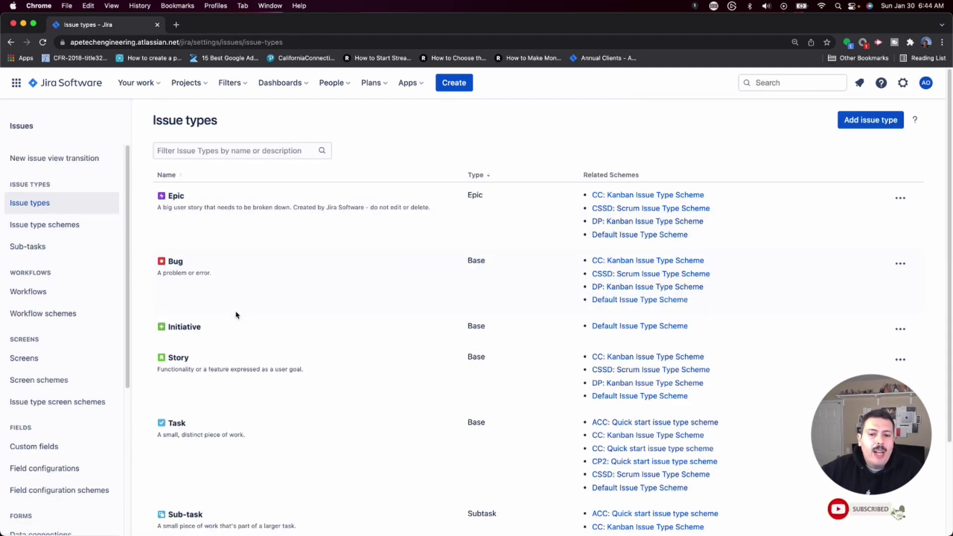
scroll(225, 330, down, 3)
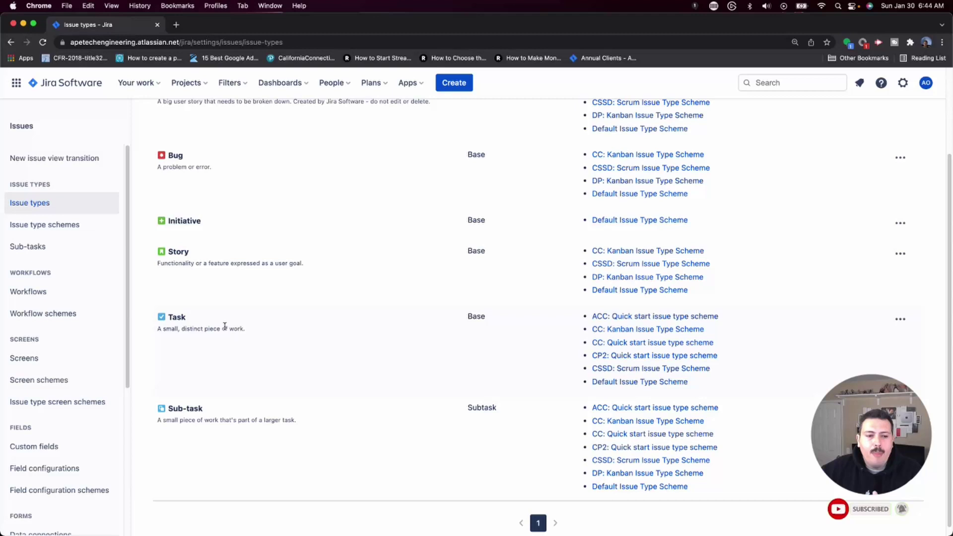
scroll(225, 326, up, 1)
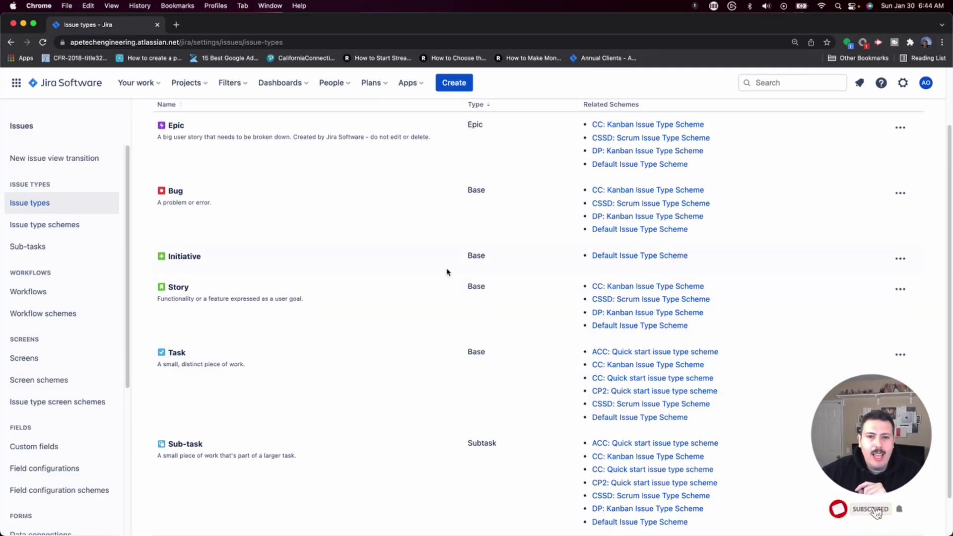
scroll(447, 270, up, 1)
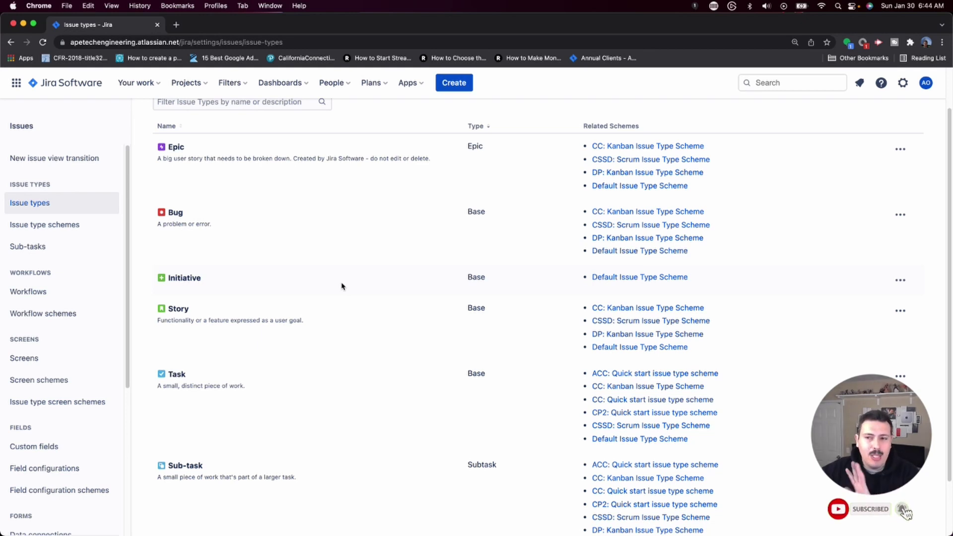
scroll(342, 286, up, 1)
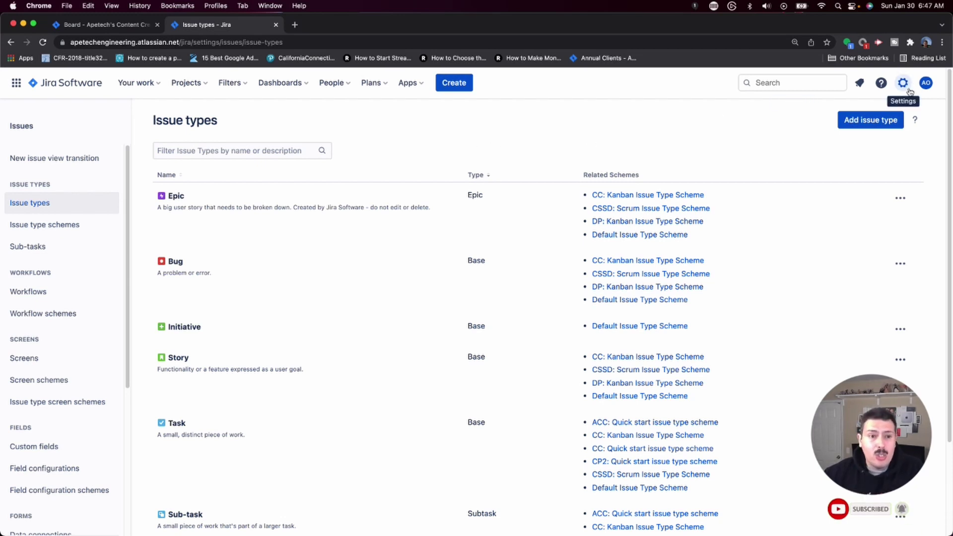
Go to the Custom Scholar Scrum Demo project from all projects and view its Issue types settings
click(200, 84)
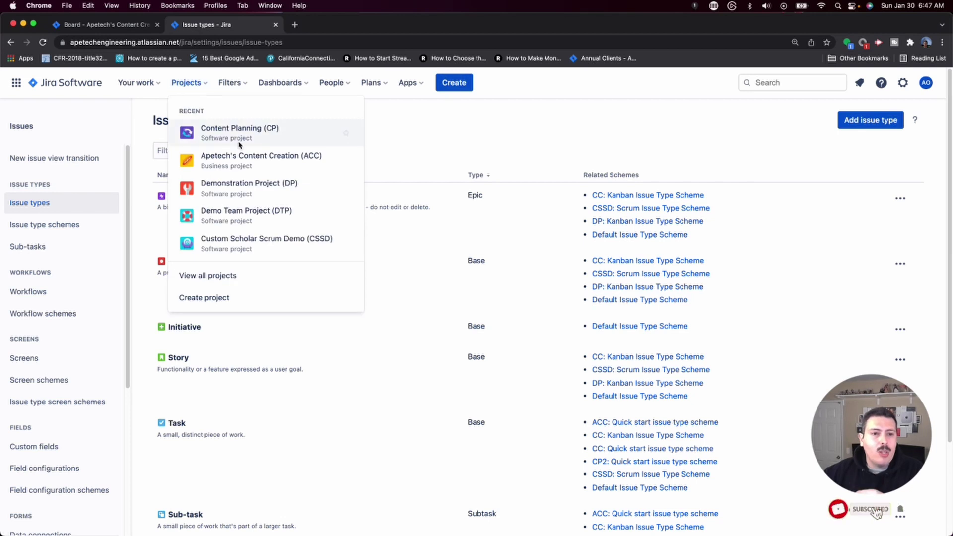
click(217, 281)
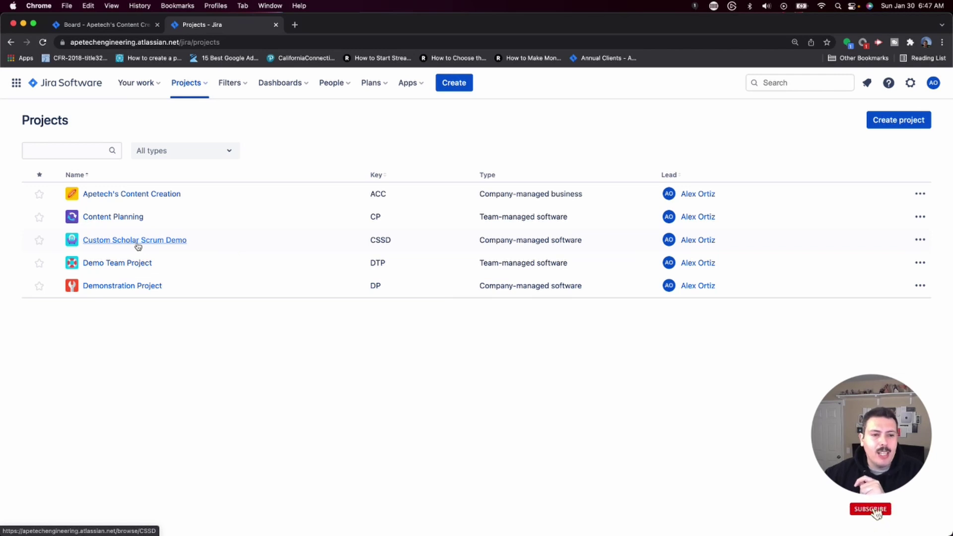
click(107, 241)
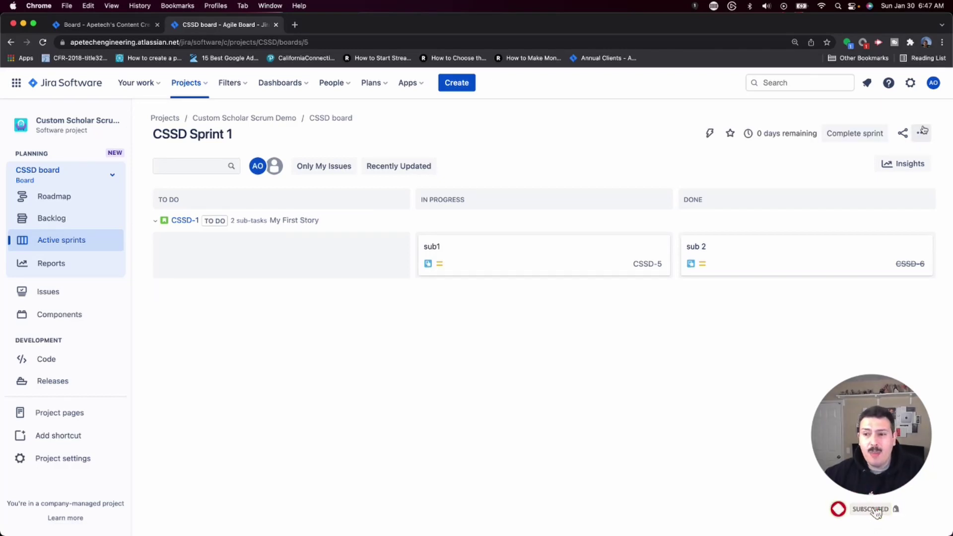
click(50, 458)
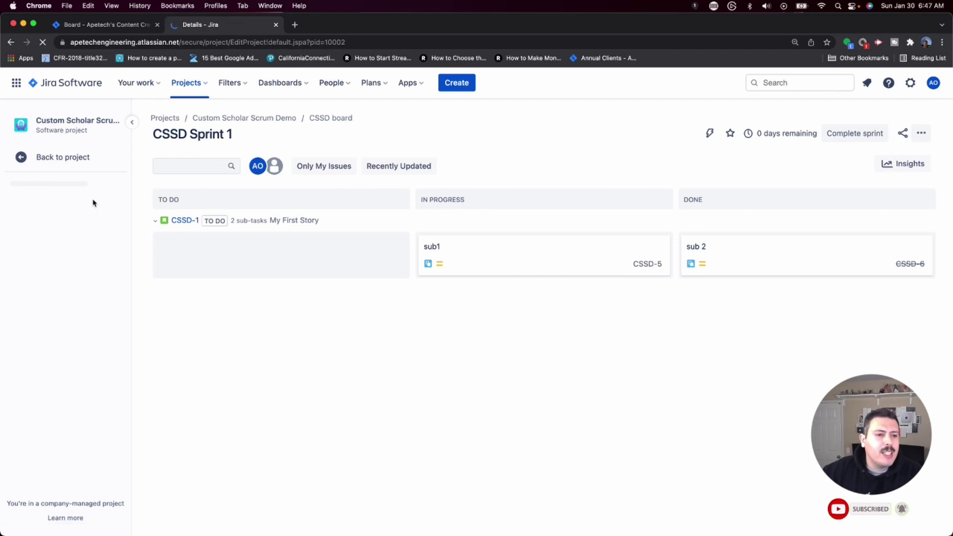
click(55, 350)
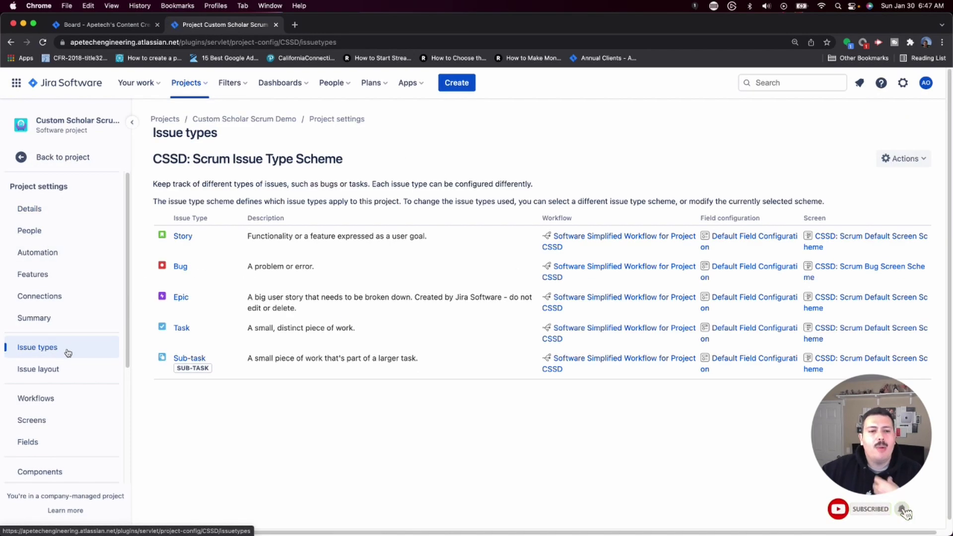
Drag Initiative into the CSSD: Scrum Issue Type Scheme above Task and save the scheme
click(898, 160)
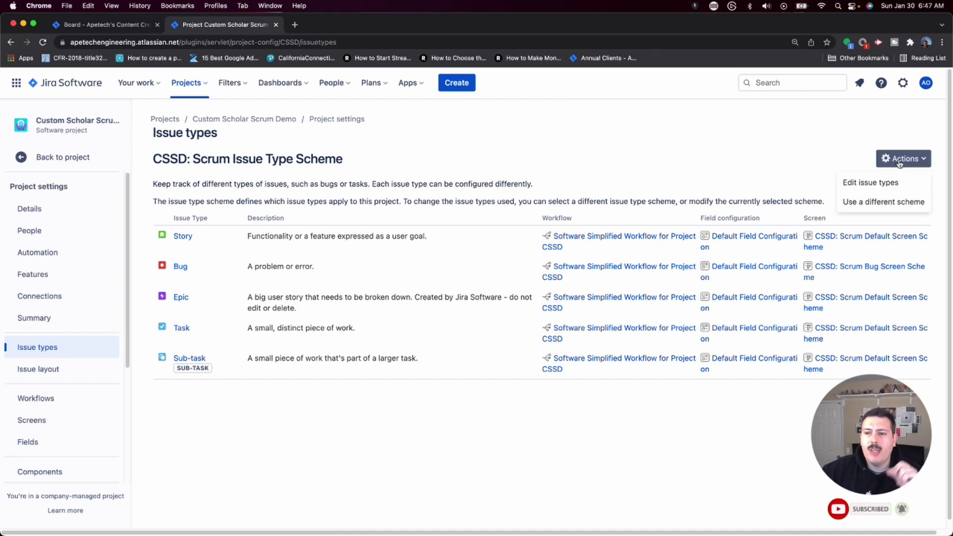
click(894, 182)
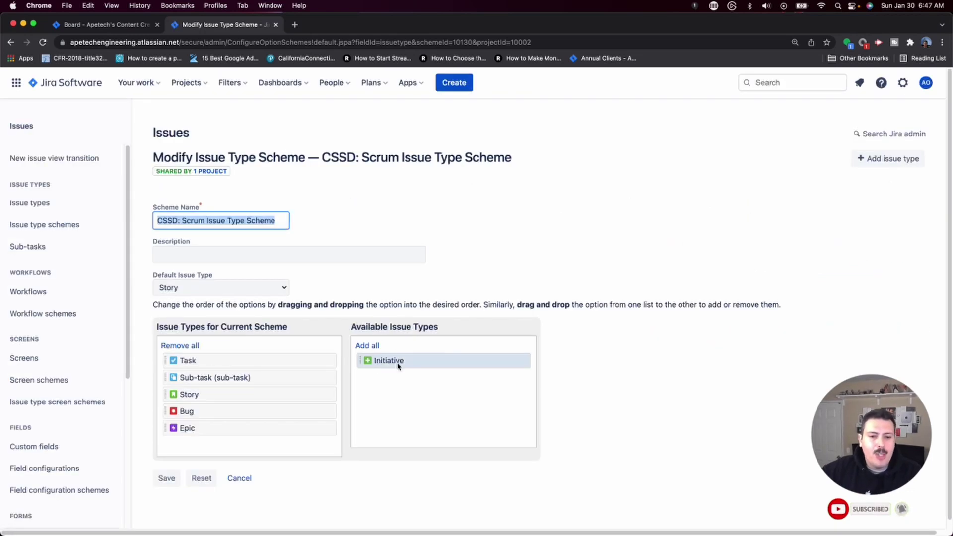
drag(416, 363, 222, 360)
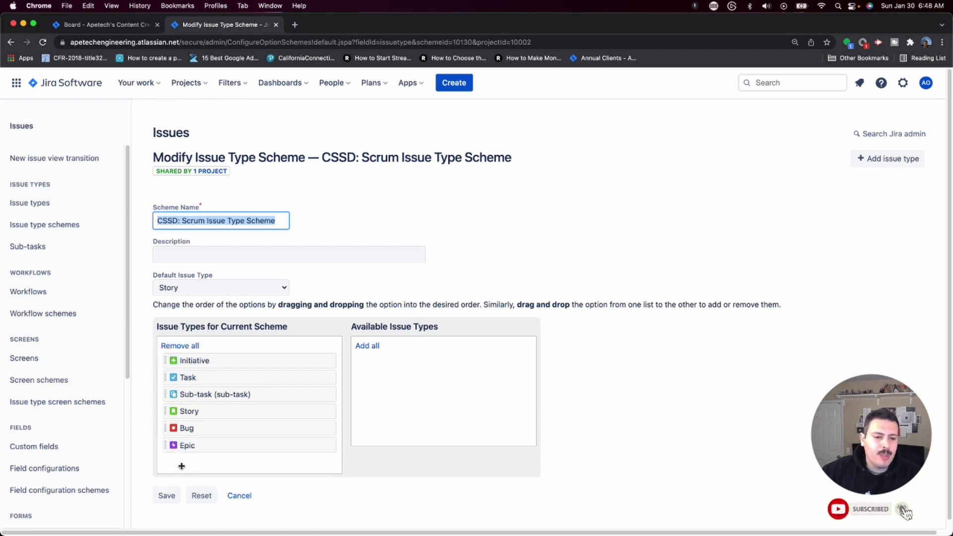
click(167, 496)
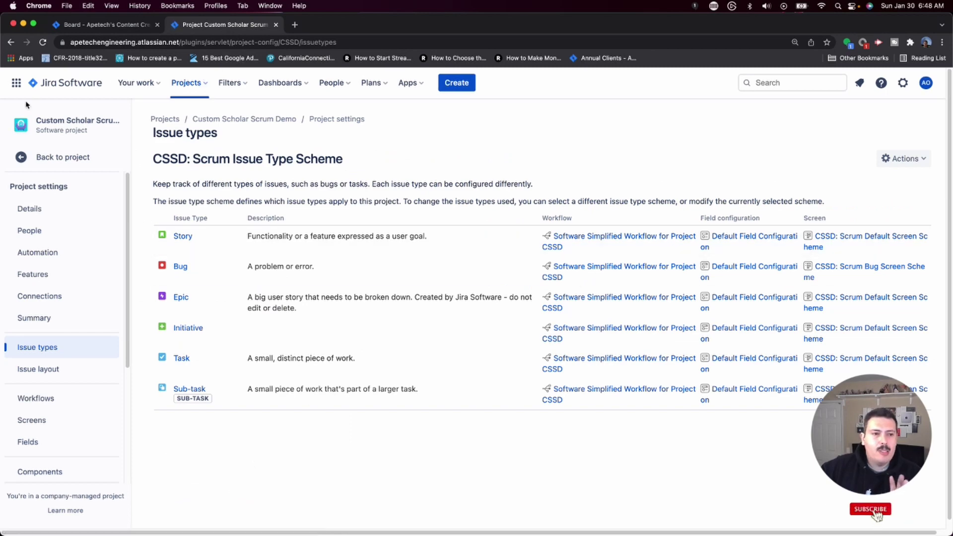
Back on the CSSD board, confirm Initiative appears in the Create form's issue types, then cancel
click(45, 157)
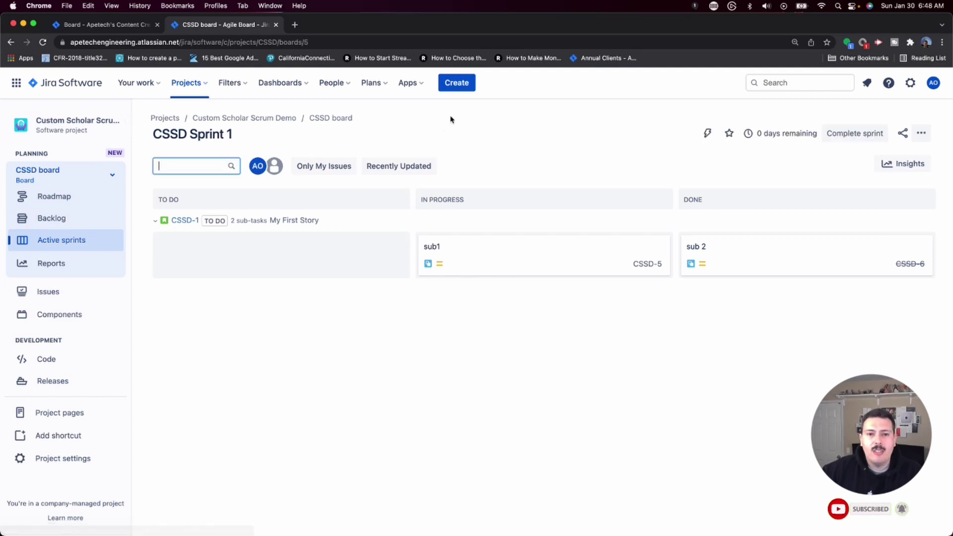
click(457, 84)
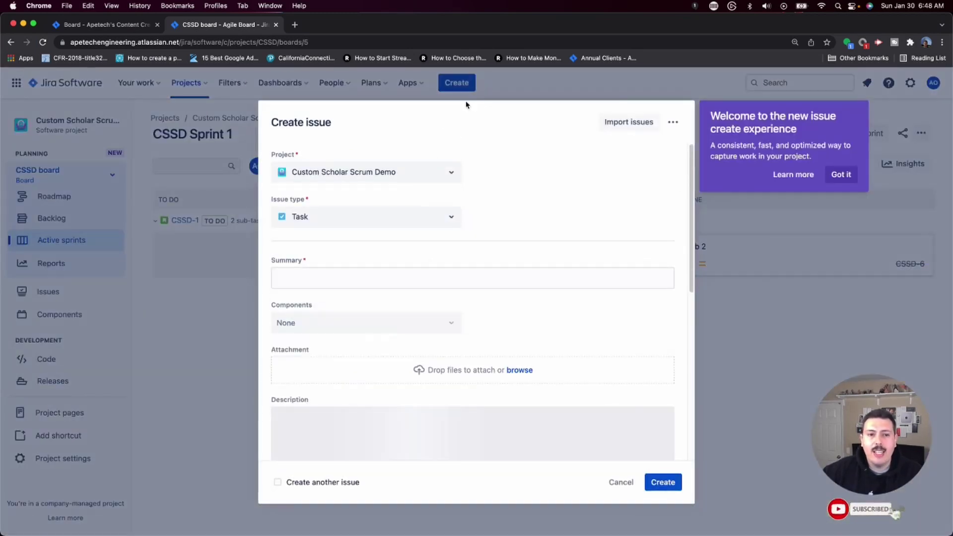
click(452, 222)
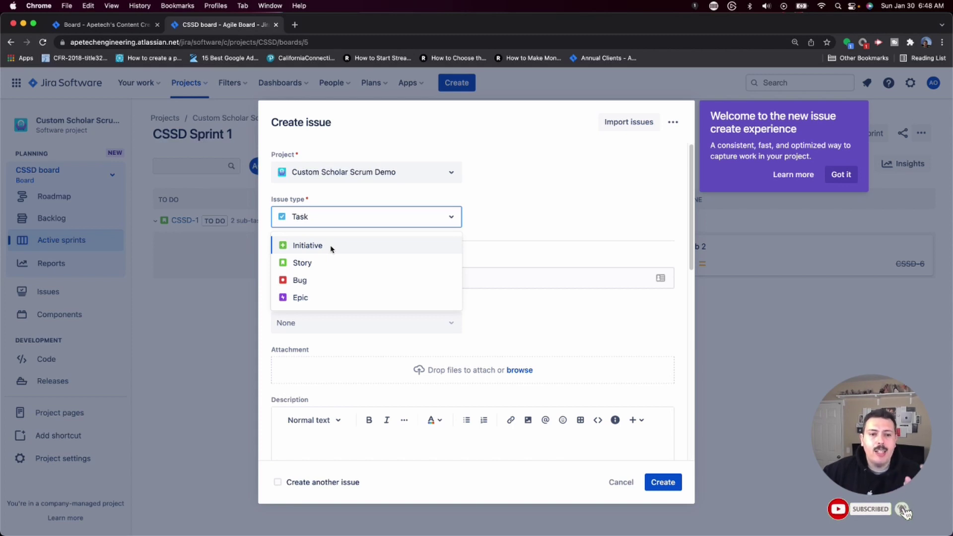
click(621, 484)
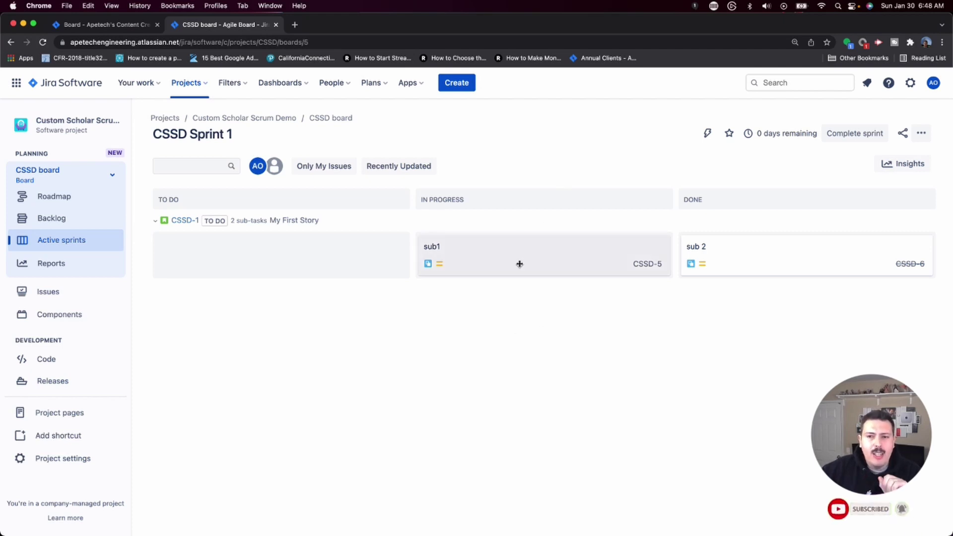
Open sub1 (CSSD-5) on its own page, then close that tab and the details popup
click(555, 265)
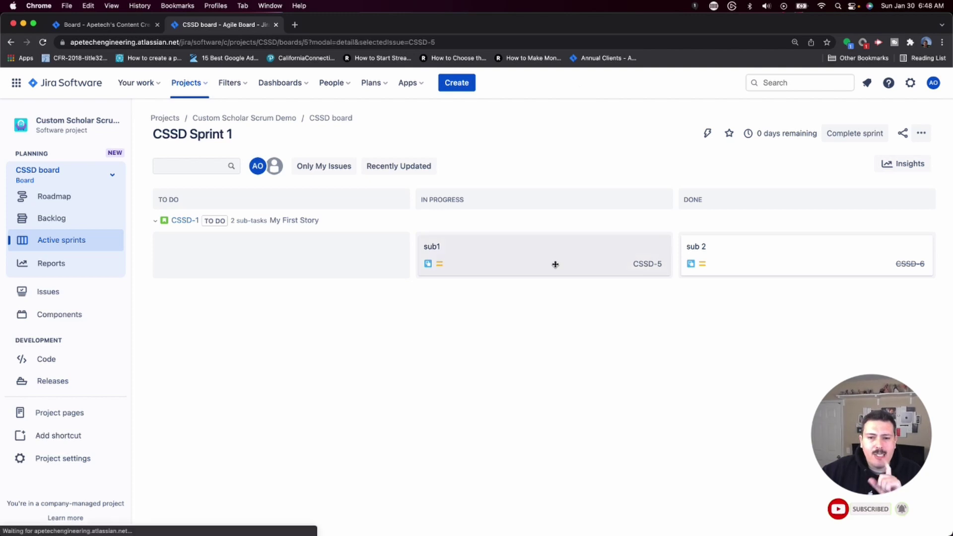
click(213, 124)
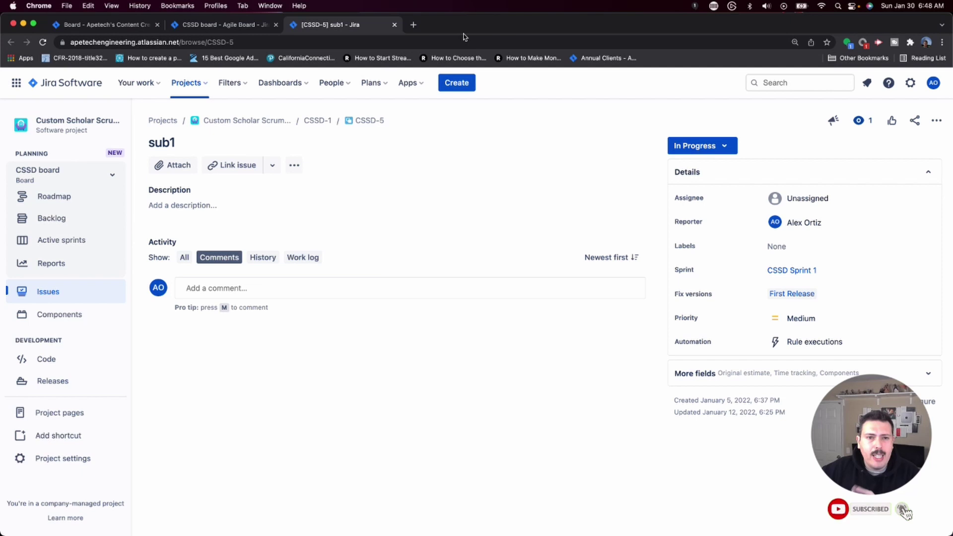
click(395, 24)
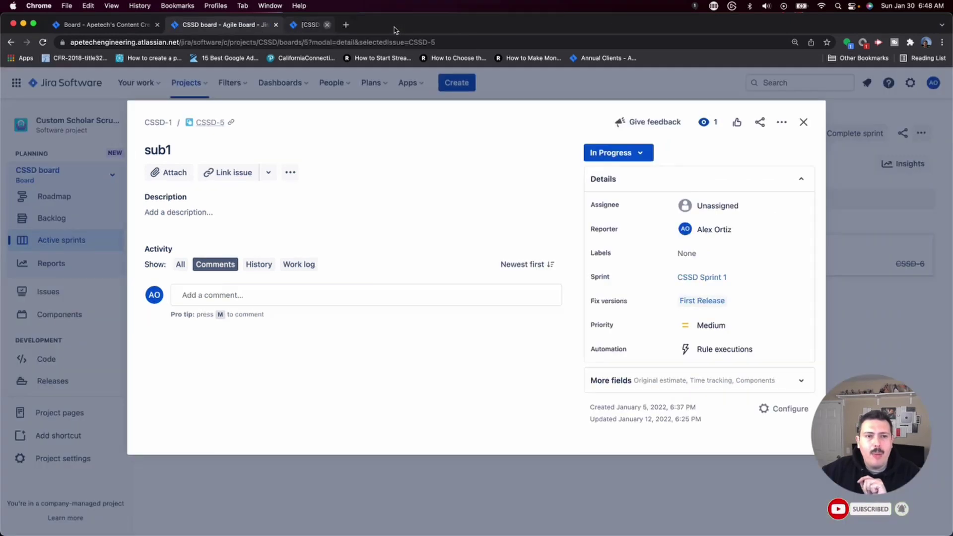
click(804, 120)
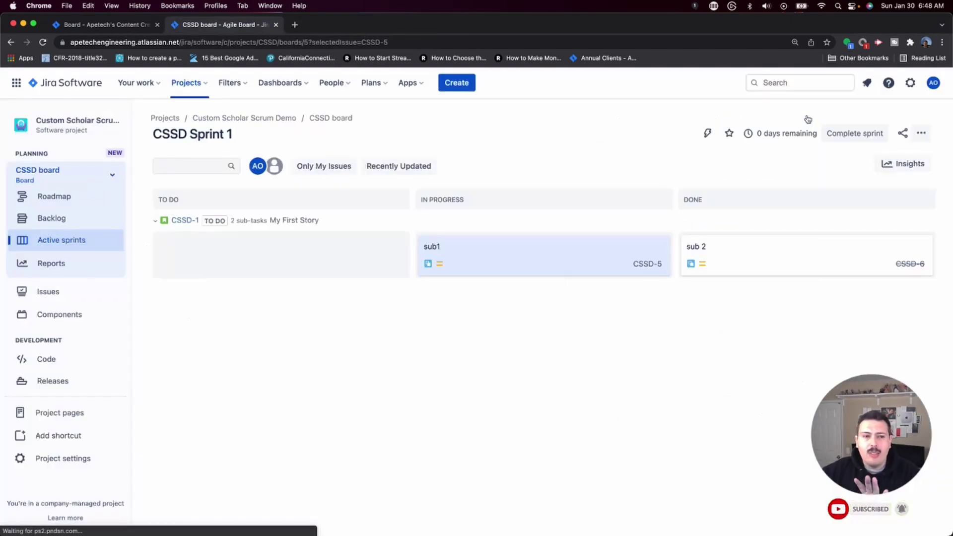
Look through the board's Backlog and Roadmap views, ending on the active sprint board
click(48, 218)
click(55, 197)
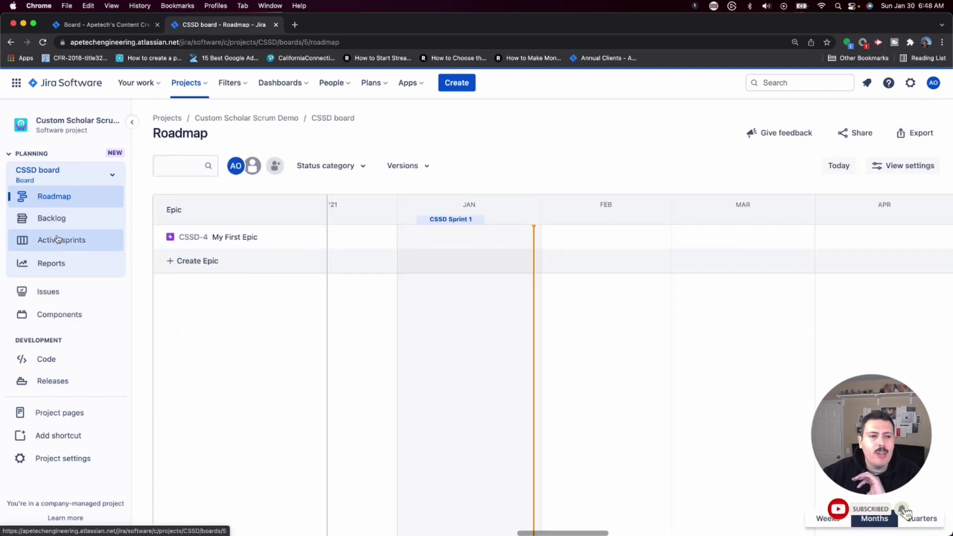
click(56, 241)
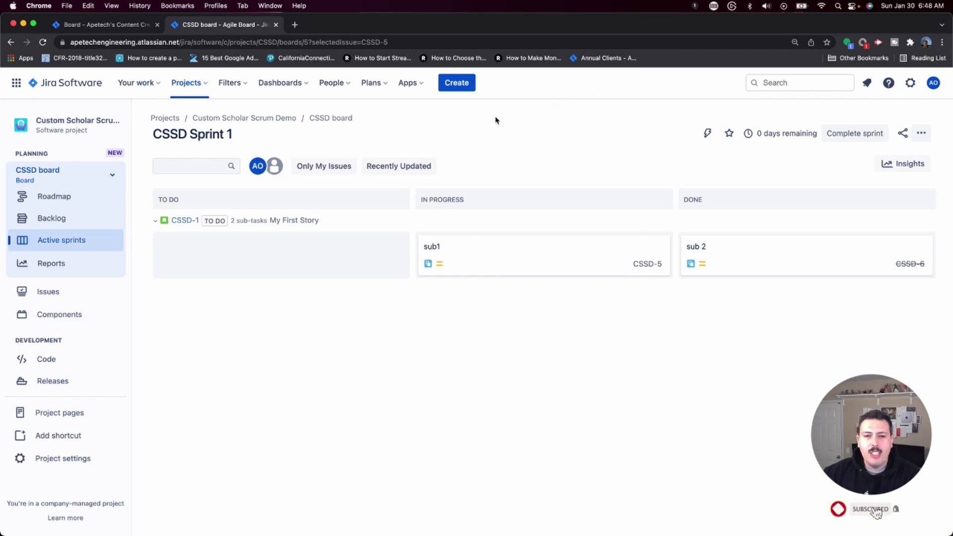
Search actions for 'Adva' and open the Advanced Roadmaps hierarchy configuration page
click(46, 217)
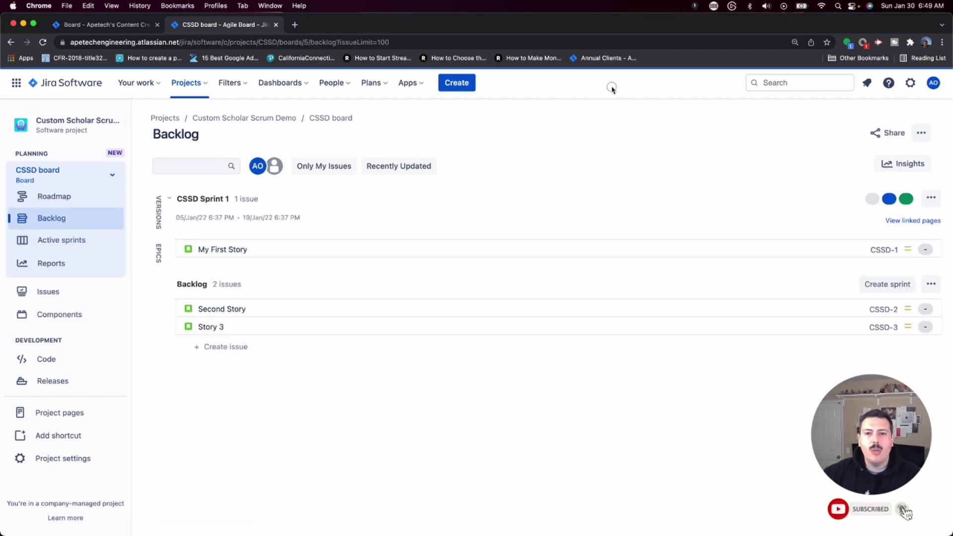
key(period)
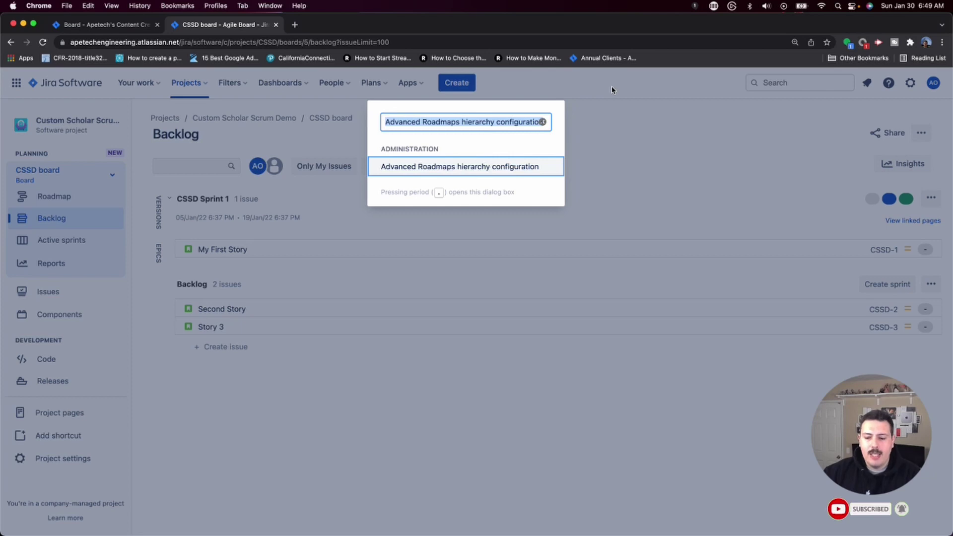
key(BackSpace)
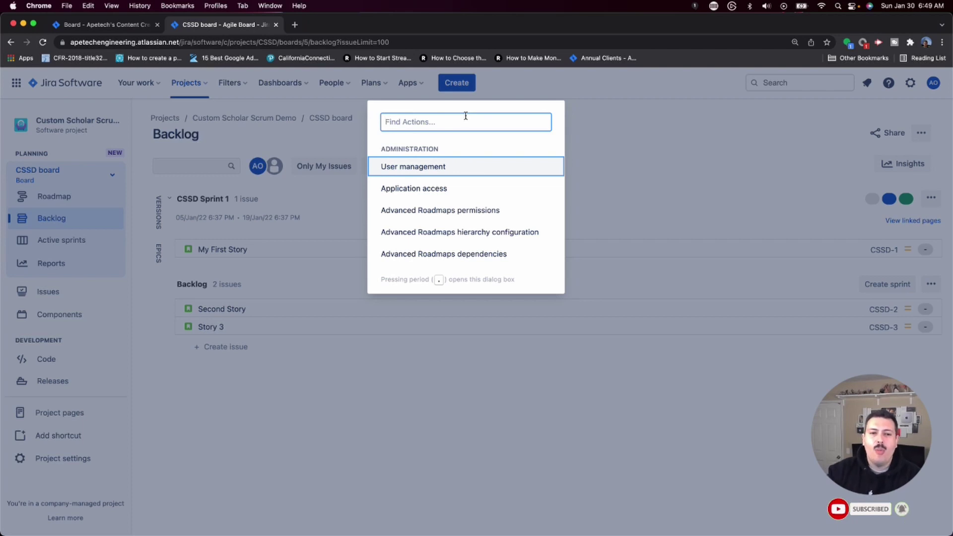
text(Advan)
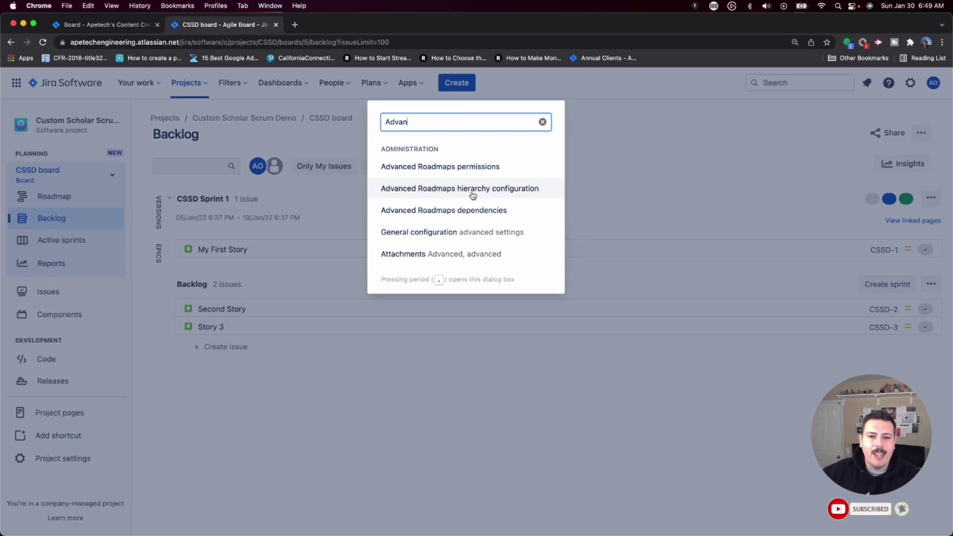
click(443, 191)
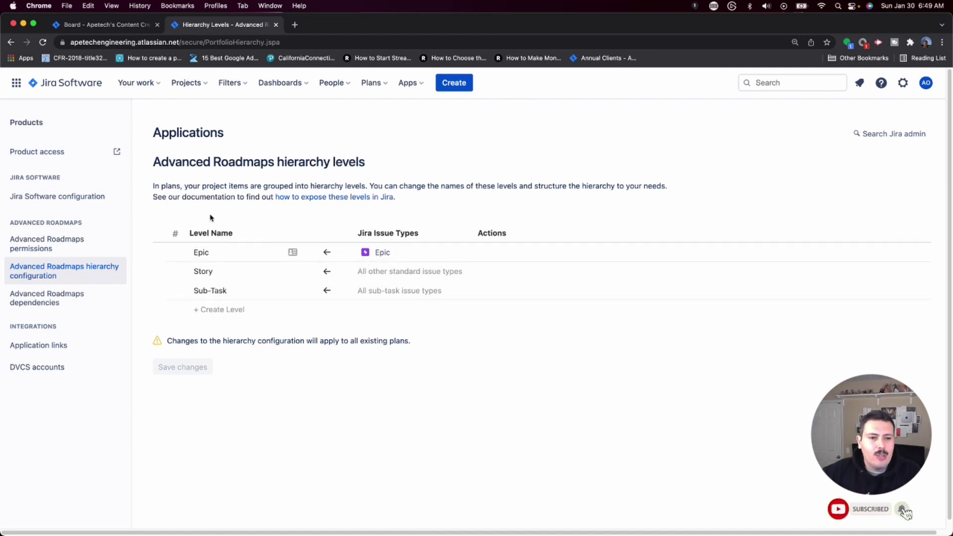
Create an Initiative level mapped to the Initiative issue type, removing the empty extra rows
click(214, 313)
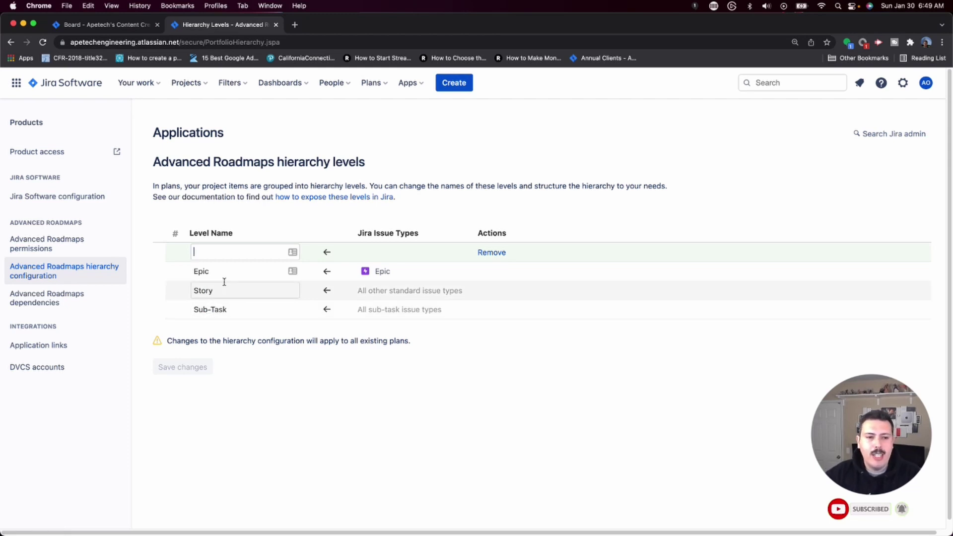
text(Initiative)
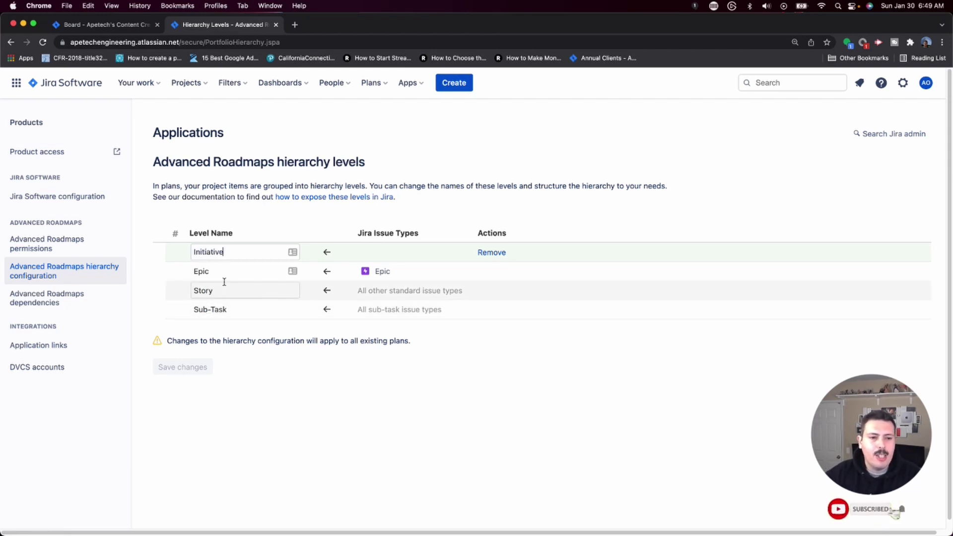
key(Return)
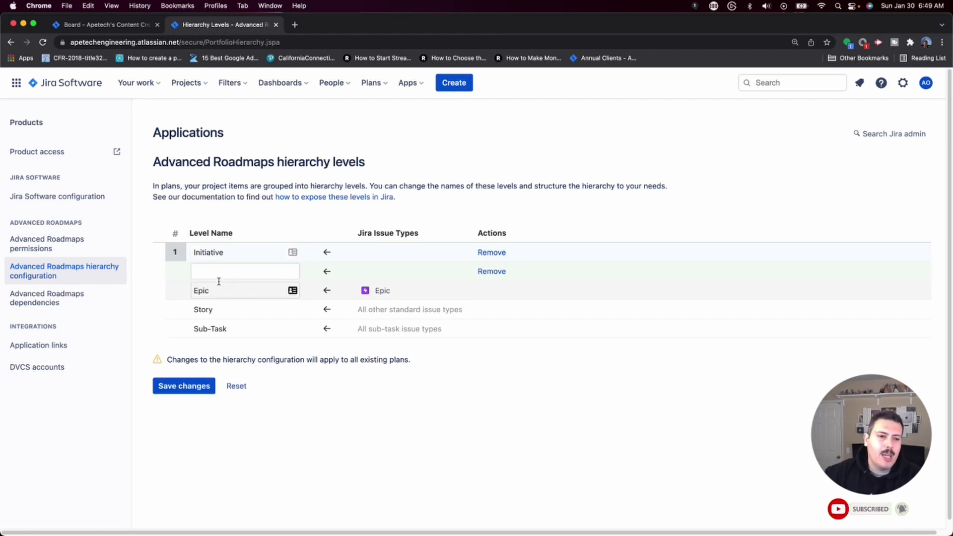
click(447, 423)
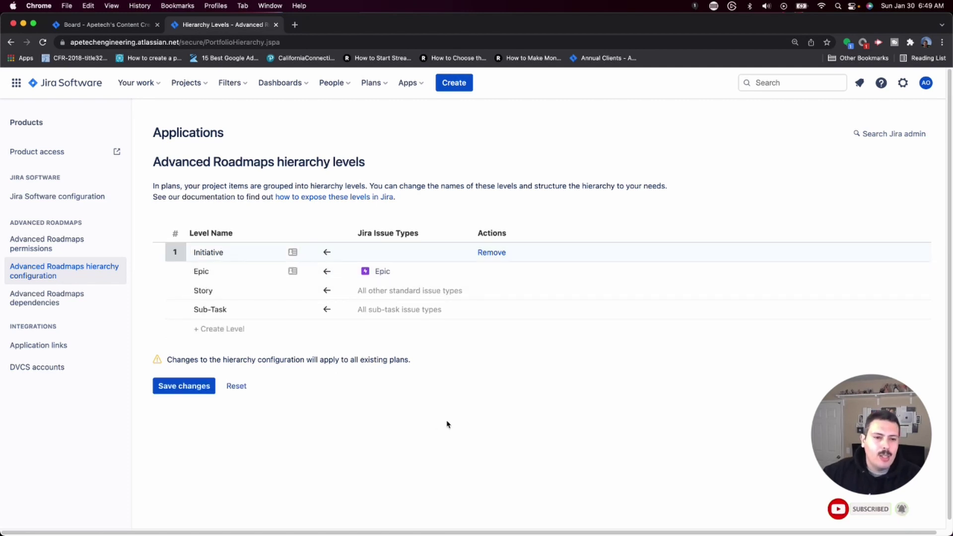
click(420, 255)
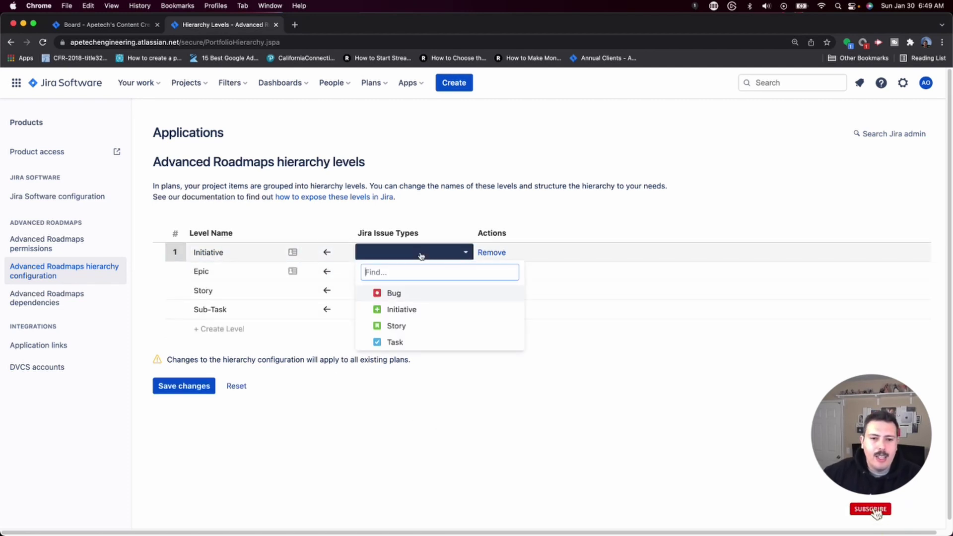
click(415, 312)
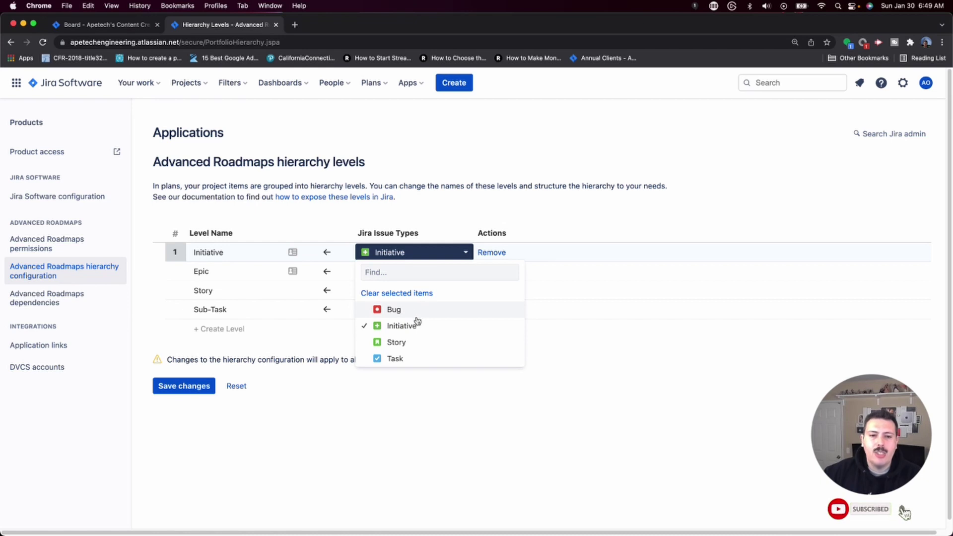
click(574, 408)
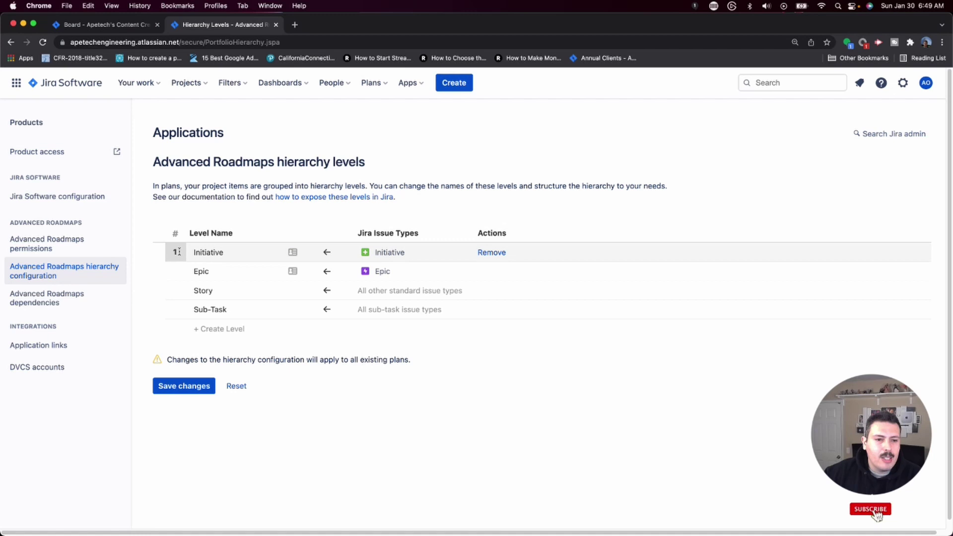
click(221, 329)
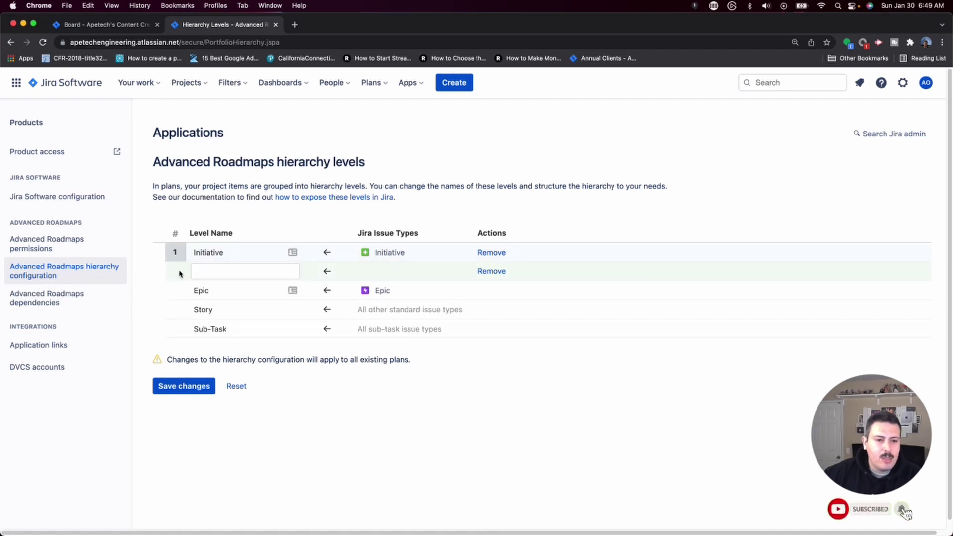
click(198, 273)
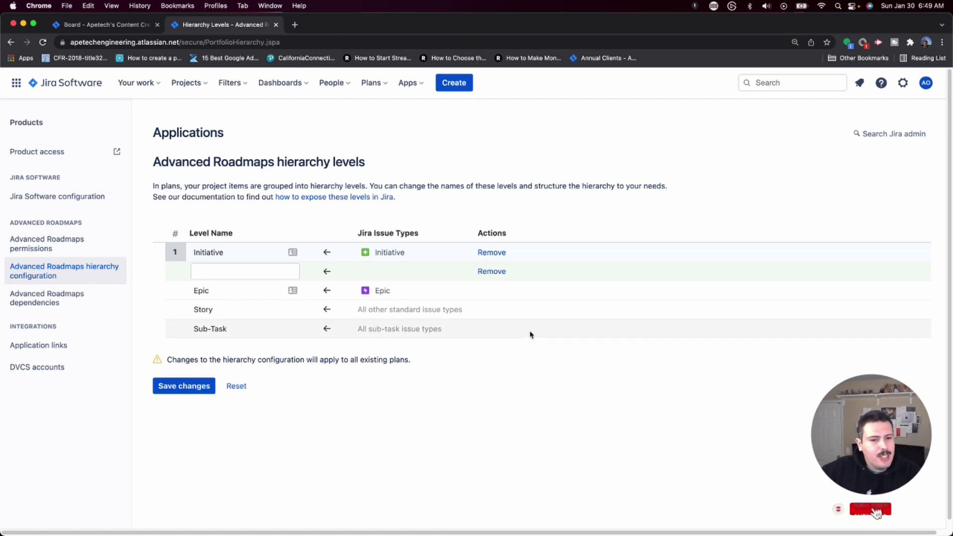
click(239, 386)
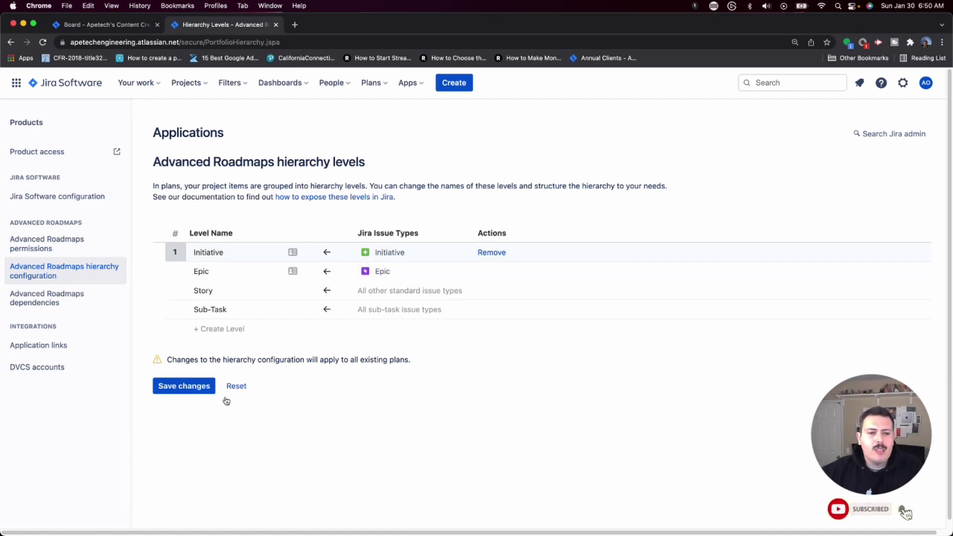
Save the hierarchy changes and wait for the 'Hierarchy configuration updated' confirmation
click(190, 387)
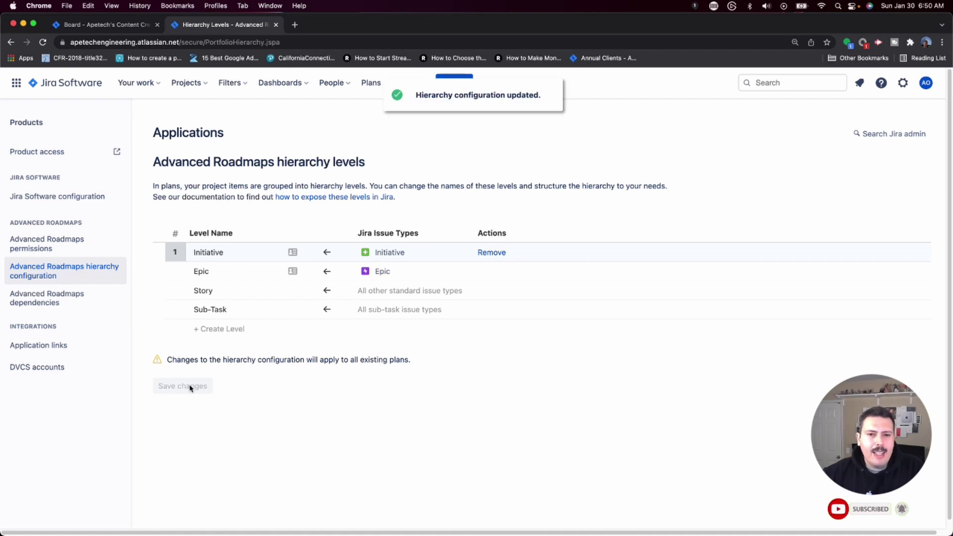